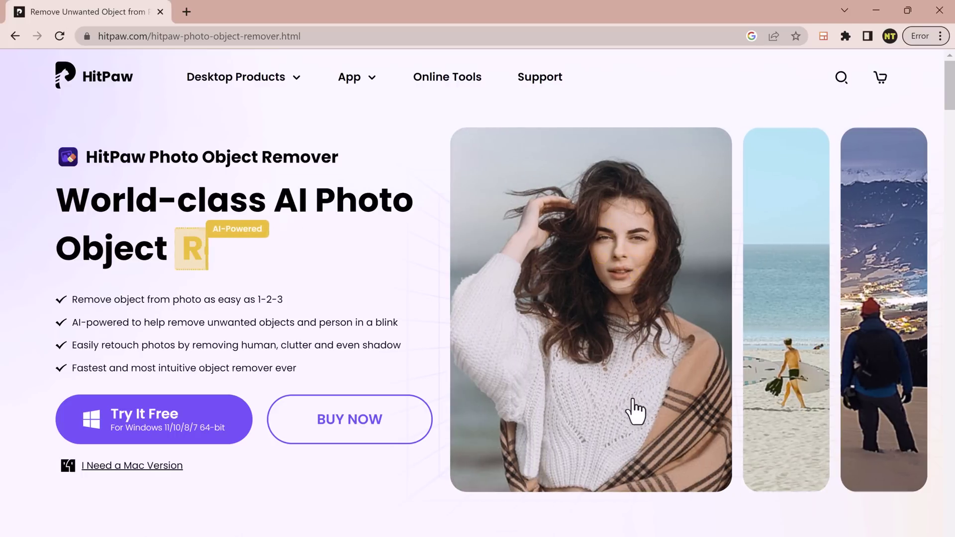
- Scroll to the General Photo example and drag its slider to compare the beach photo's before and after
scroll(525, 393, down, 3)
scroll(525, 393, down, 4)
scroll(525, 393, down, 3)
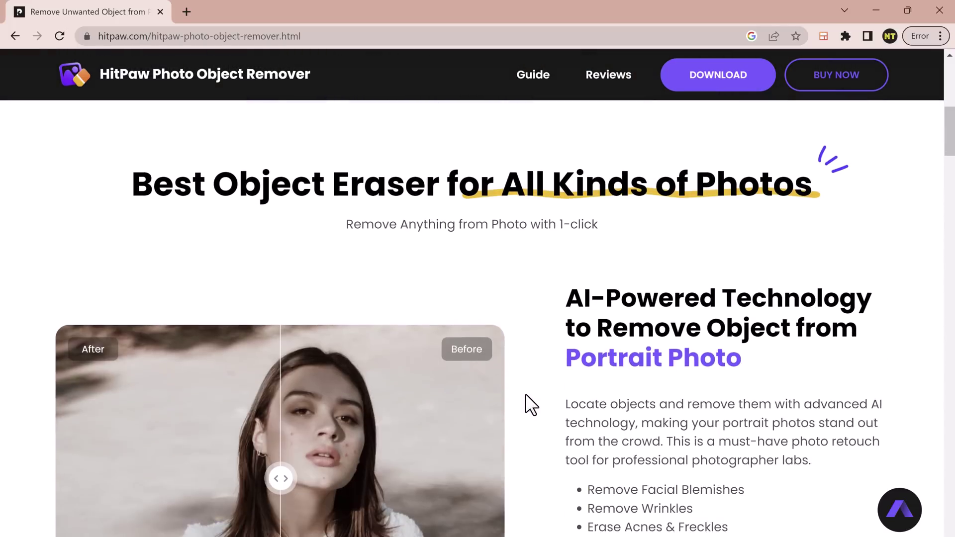
scroll(526, 395, down, 6)
scroll(523, 418, down, 4)
scroll(519, 441, down, 4)
scroll(516, 442, down, 2)
scroll(516, 441, up, 1)
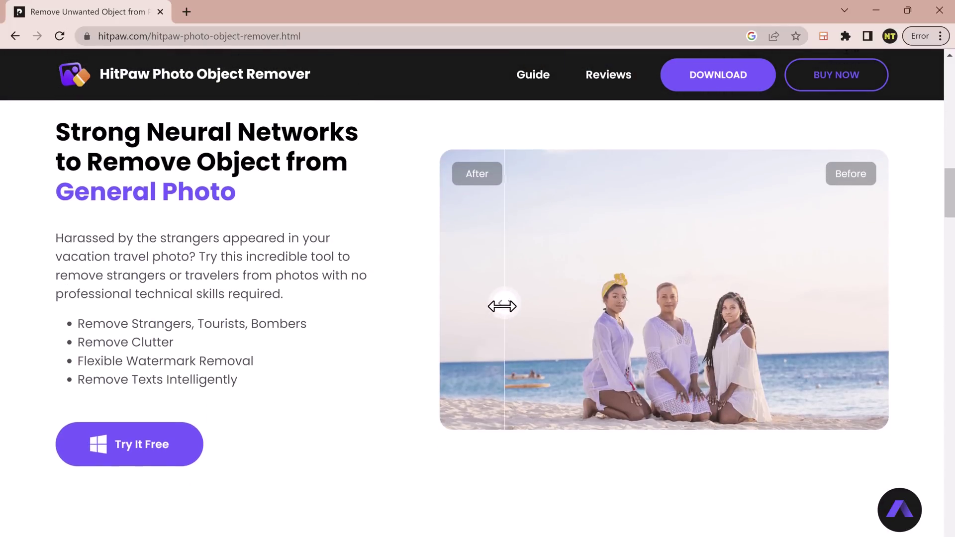
mouse_move(503, 306)
mouse_down()
mouse_move(712, 300)
mouse_move(793, 337)
mouse_move(550, 399)
mouse_move(734, 396)
mouse_move(641, 437)
mouse_move(757, 441)
mouse_move(658, 450)
mouse_up()
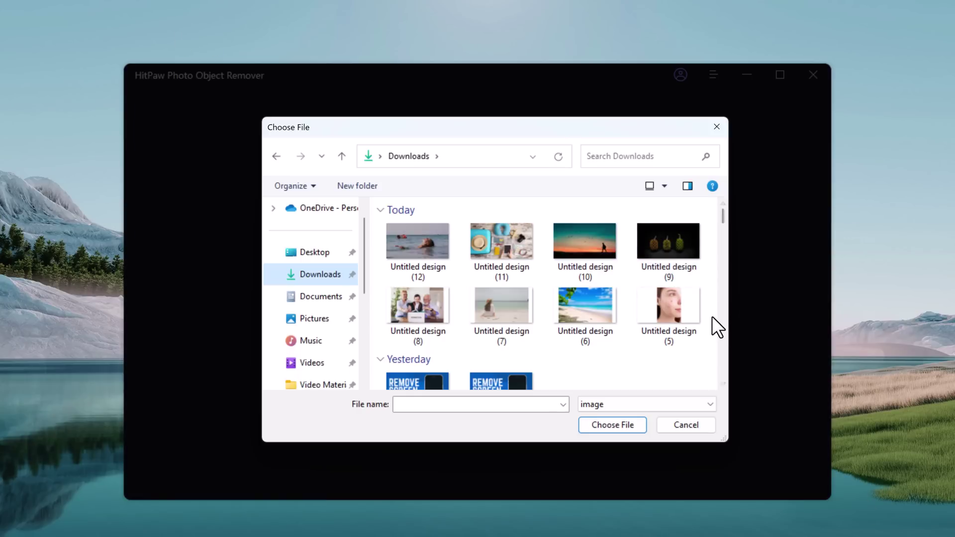
- Import all eight of today's photos from Downloads and step through the tutorial tips
drag(712, 315, 357, 238)
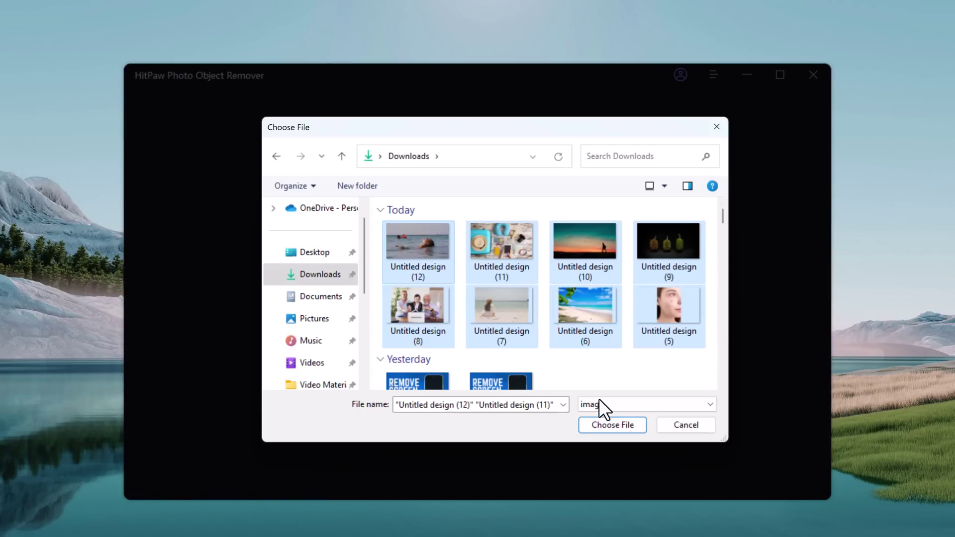
click(617, 424)
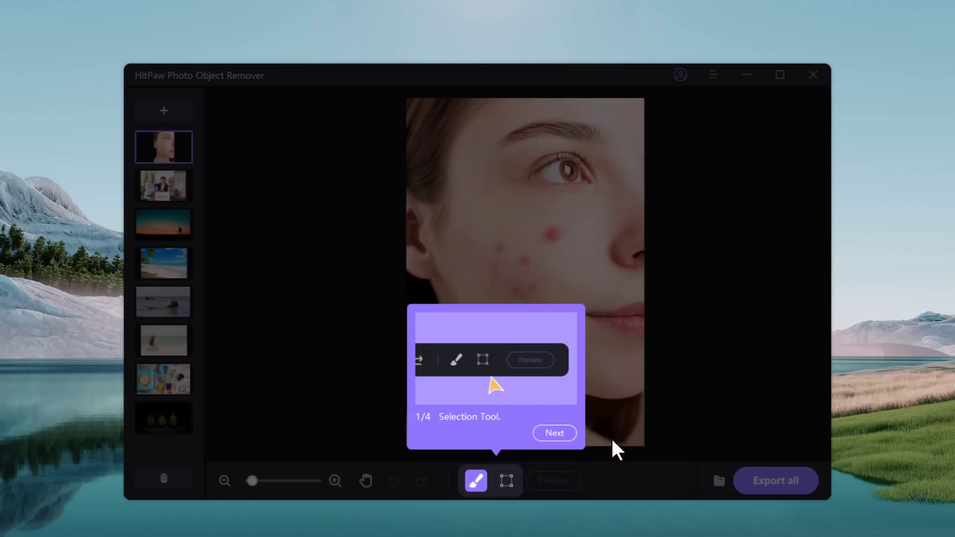
click(555, 433)
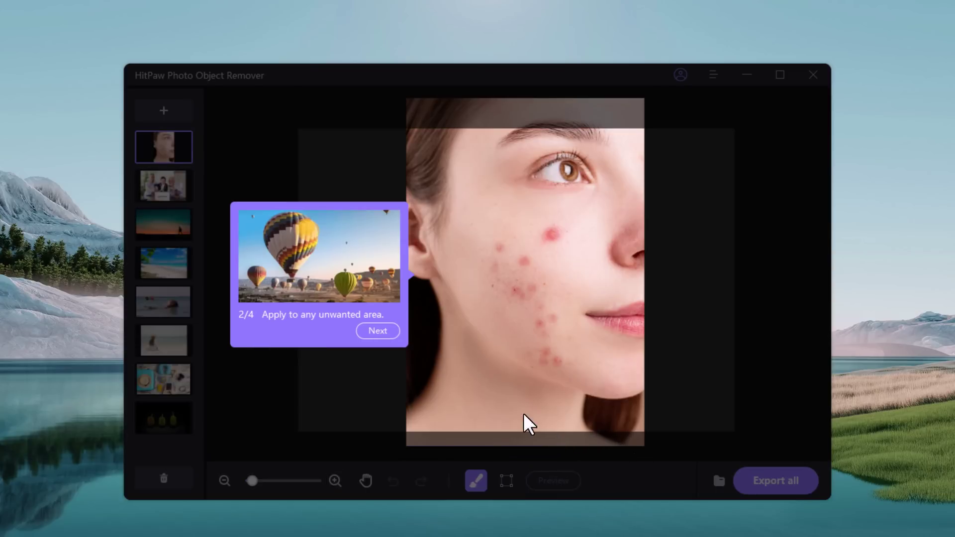
click(395, 332)
click(551, 436)
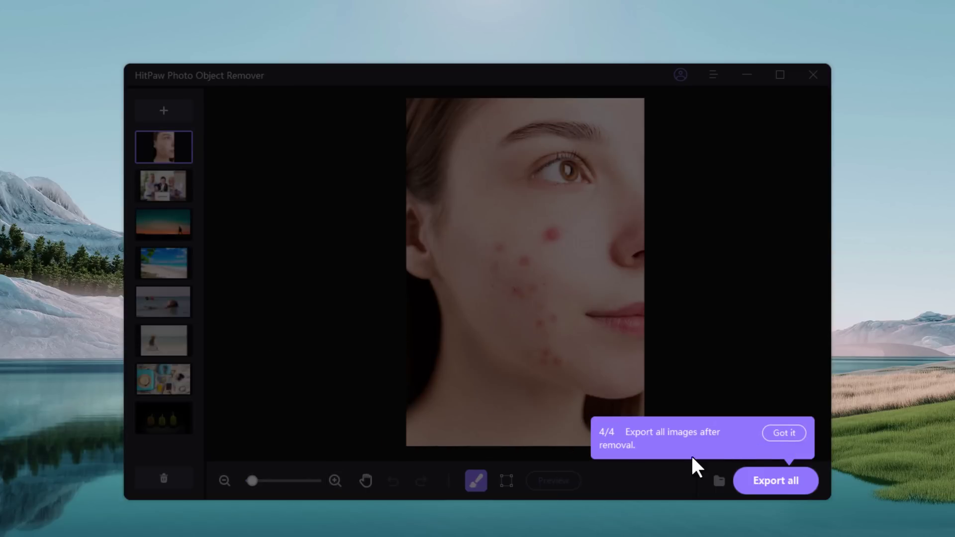
click(785, 438)
scroll(486, 254, up, 2)
scroll(486, 255, up, 2)
scroll(486, 255, down, 2)
scroll(486, 255, down, 2)
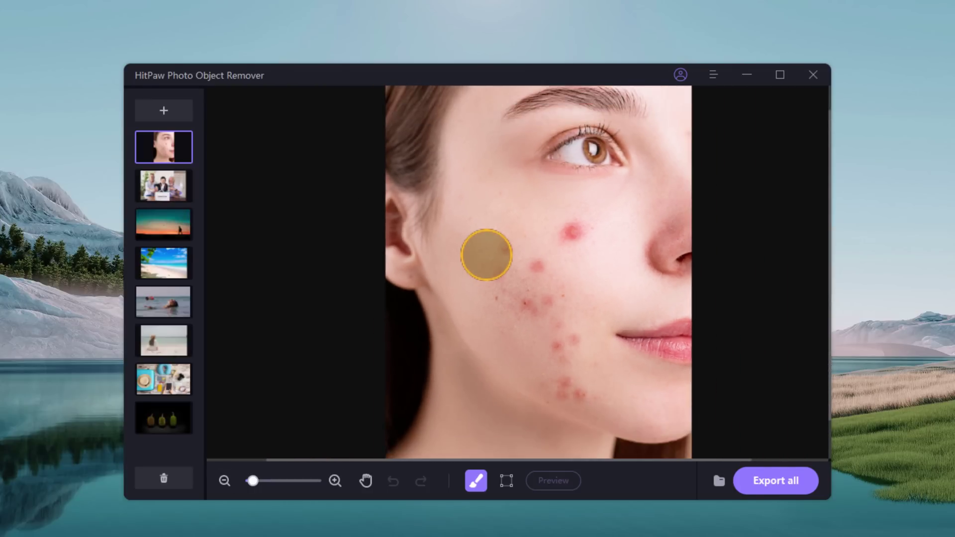
scroll(486, 255, down, 2)
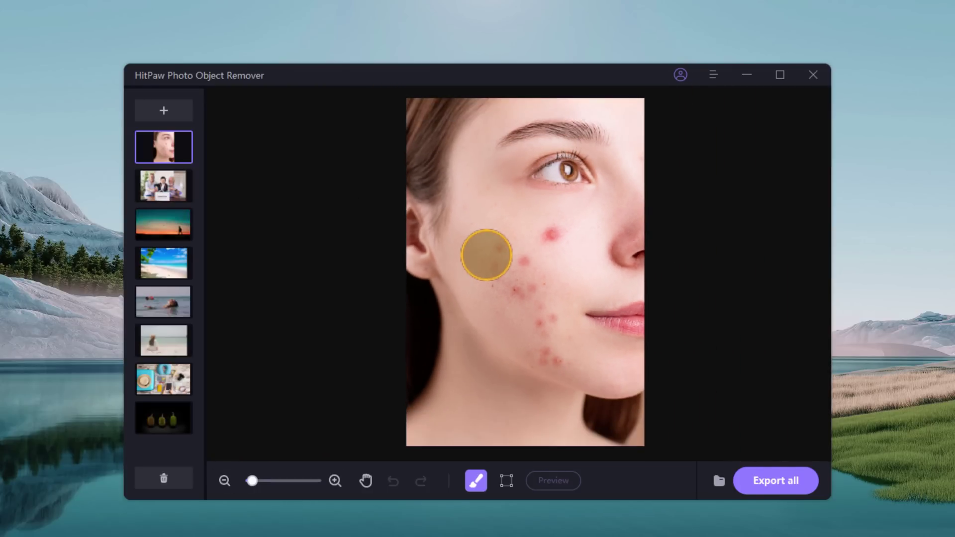
click(334, 481)
click(366, 480)
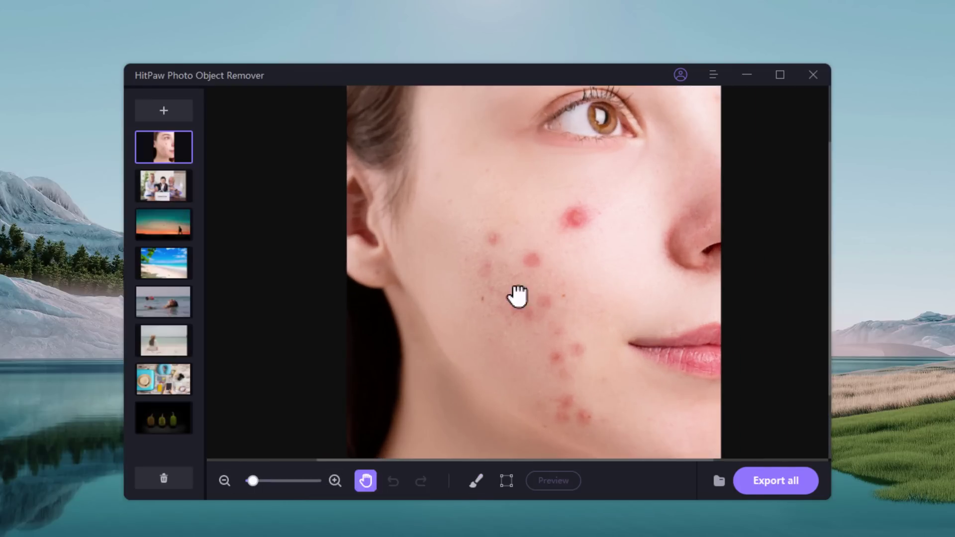
drag(508, 215, 485, 192)
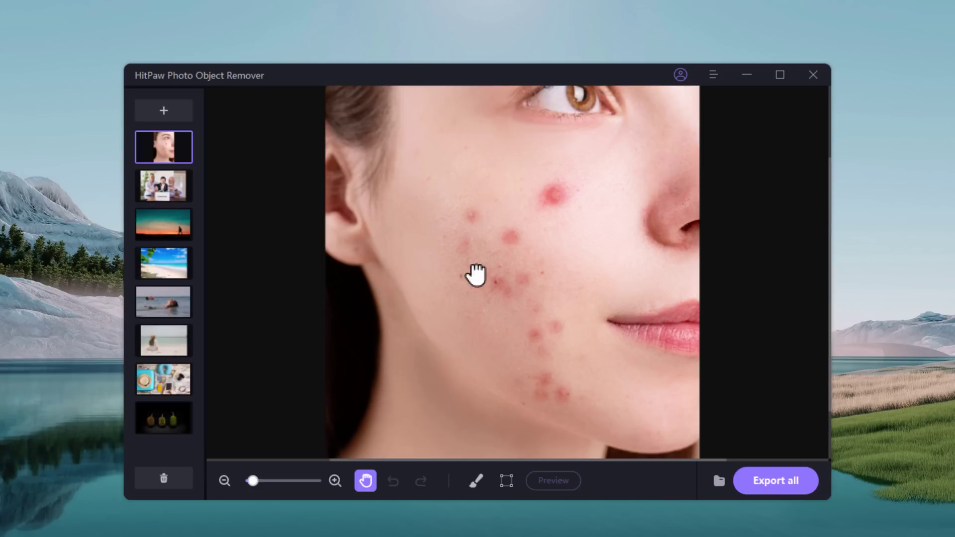
click(476, 480)
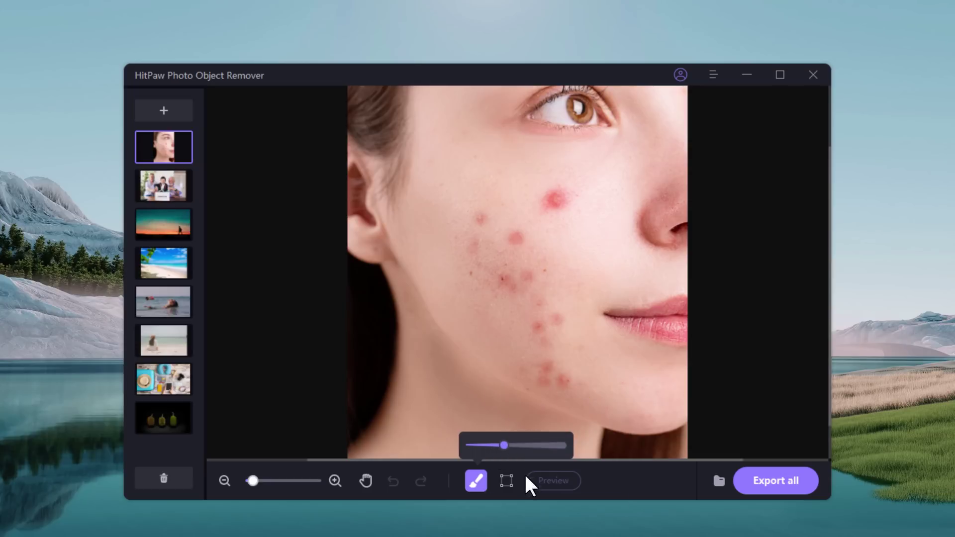
click(507, 480)
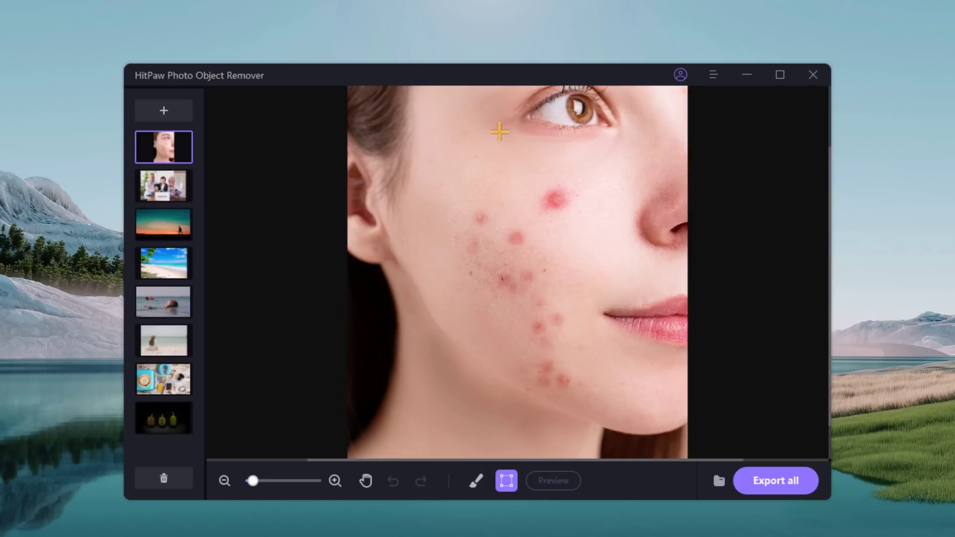
drag(466, 159, 555, 248)
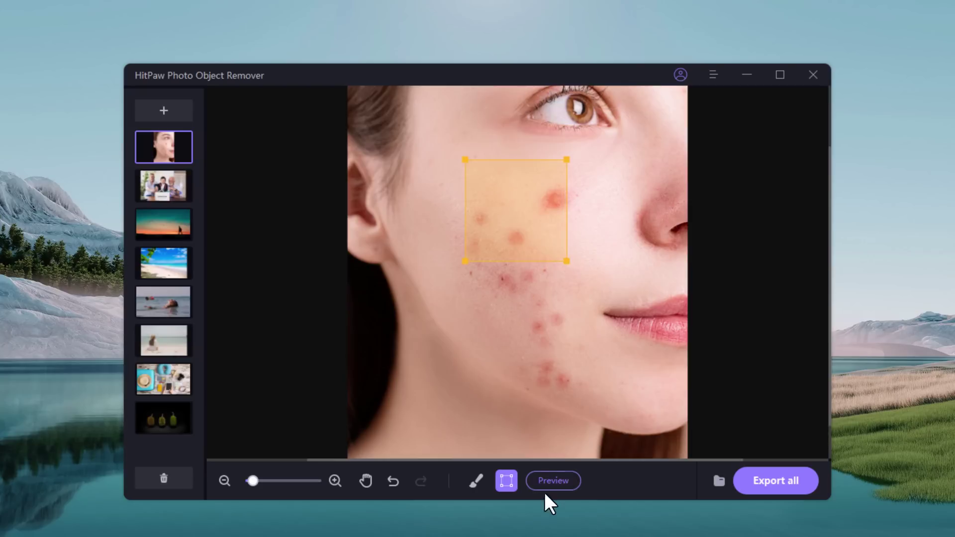
click(476, 477)
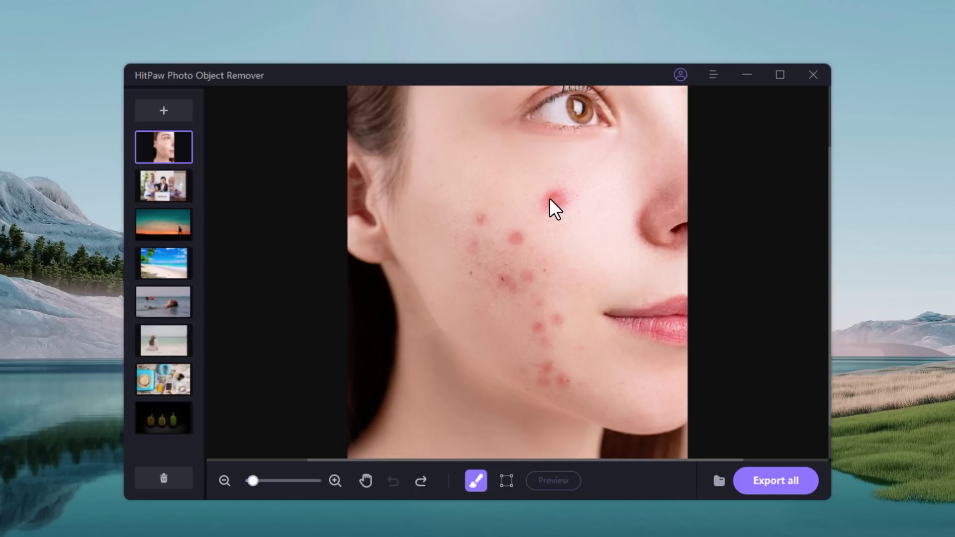
mouse_move(475, 480)
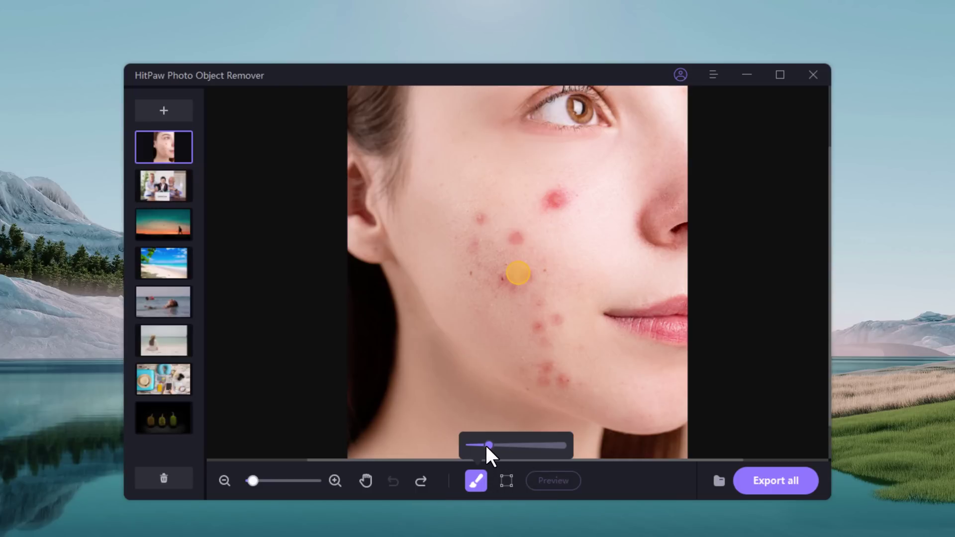
- Brush over the pimples on the upper and middle cheek
click(555, 200)
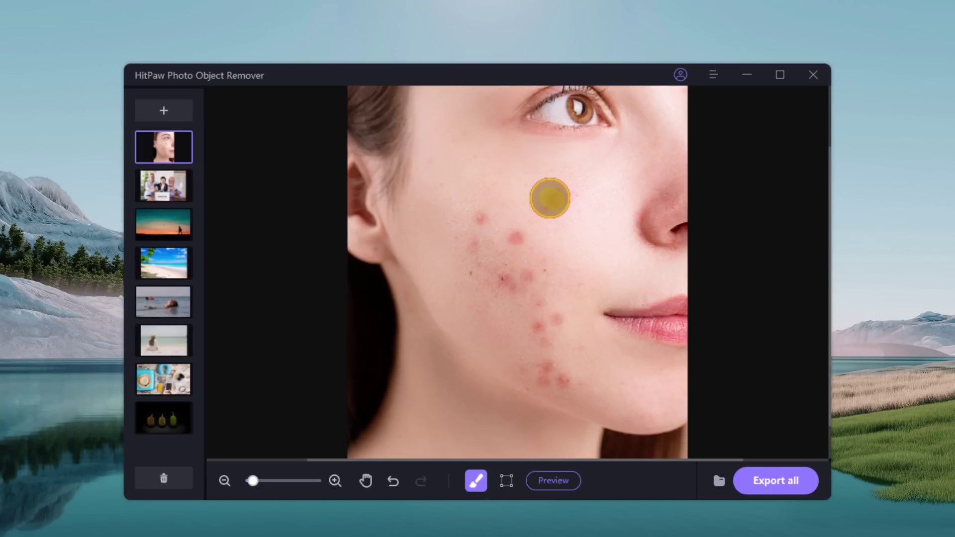
click(516, 237)
click(481, 216)
click(477, 241)
click(478, 264)
click(478, 283)
click(527, 275)
- Mark the lower-cheek and jaw pimples and fill the gaps in the marked area
click(537, 303)
click(534, 325)
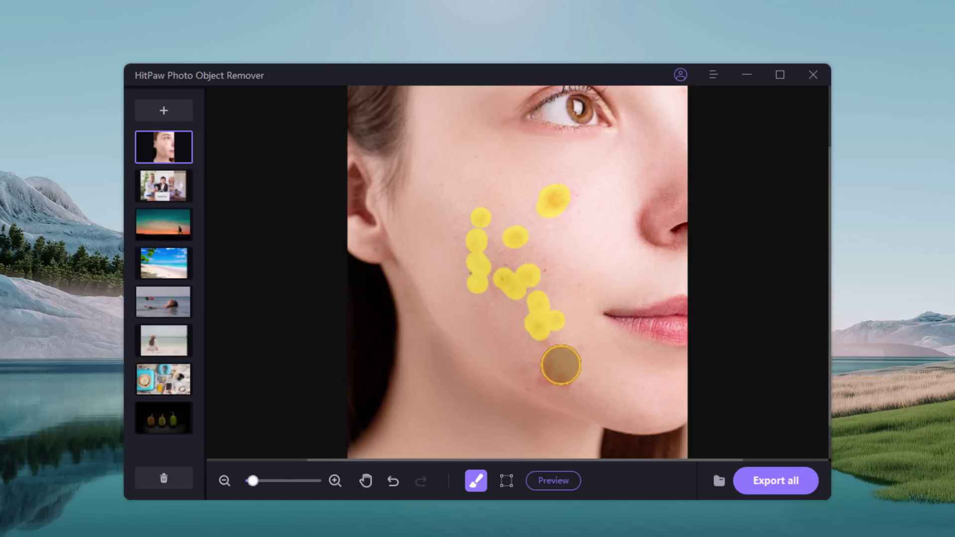
click(547, 372)
click(546, 341)
click(545, 269)
click(508, 268)
click(482, 278)
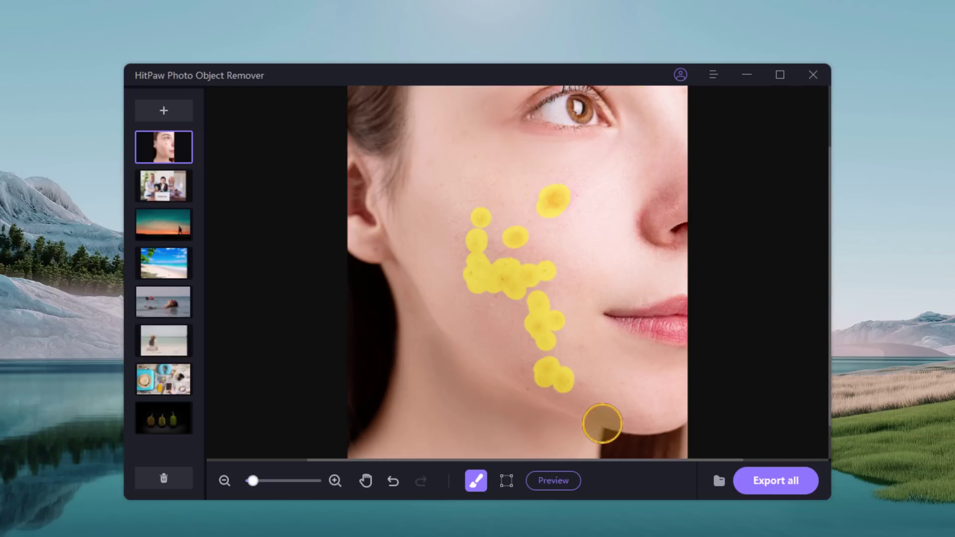
- Erase the marked acne and zoom out to view the cleared cheek
click(568, 483)
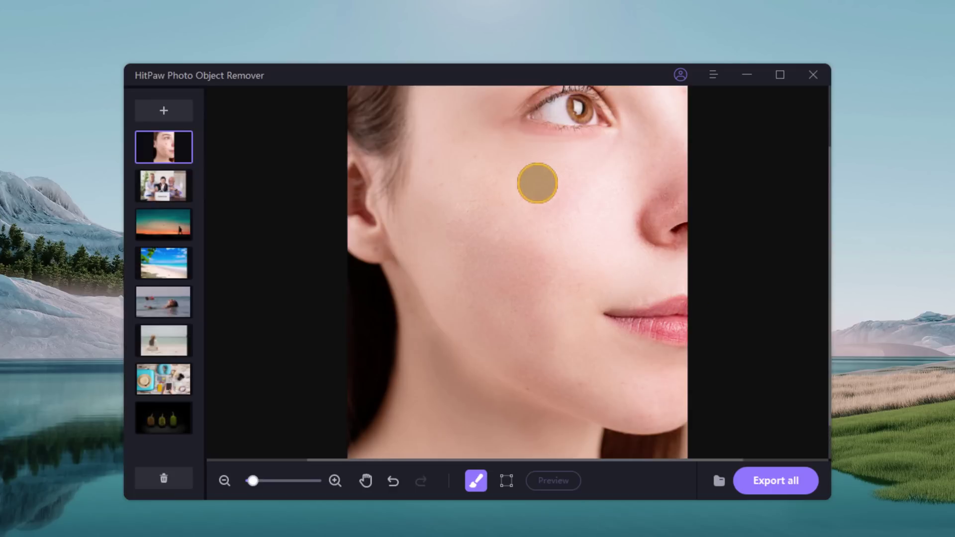
scroll(530, 192, down, 1)
scroll(512, 222, down, 1)
scroll(512, 222, down, 1)
scroll(508, 248, down, 1)
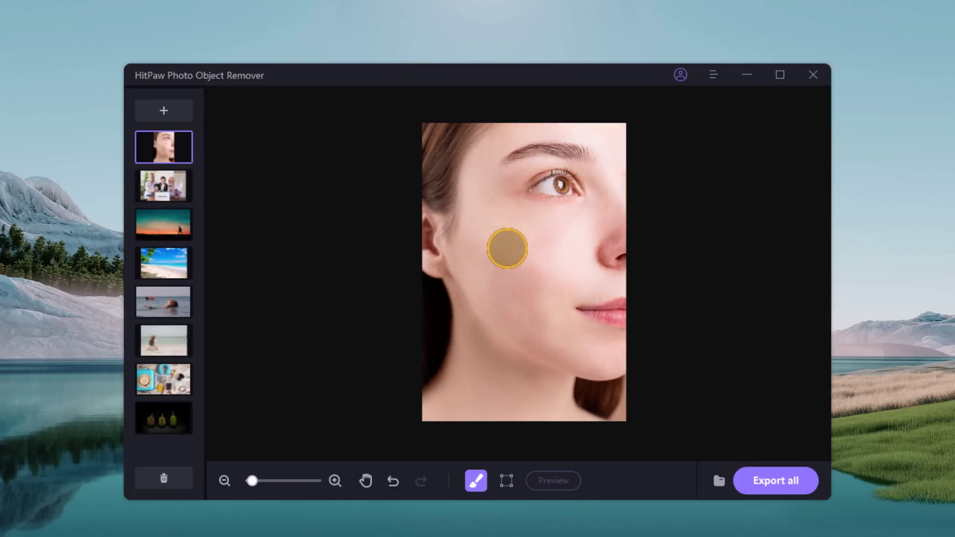
scroll(542, 343, up, 1)
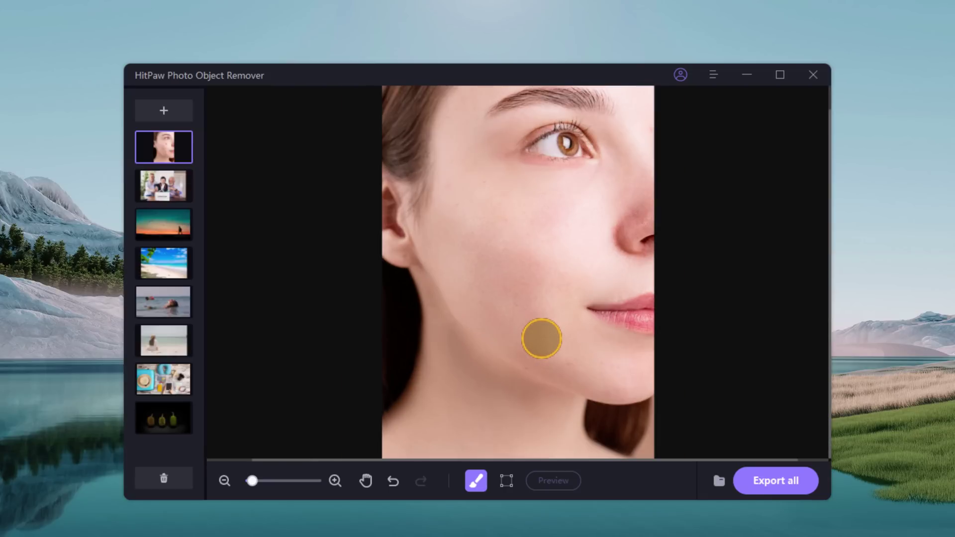
scroll(542, 338, up, 1)
scroll(542, 338, down, 1)
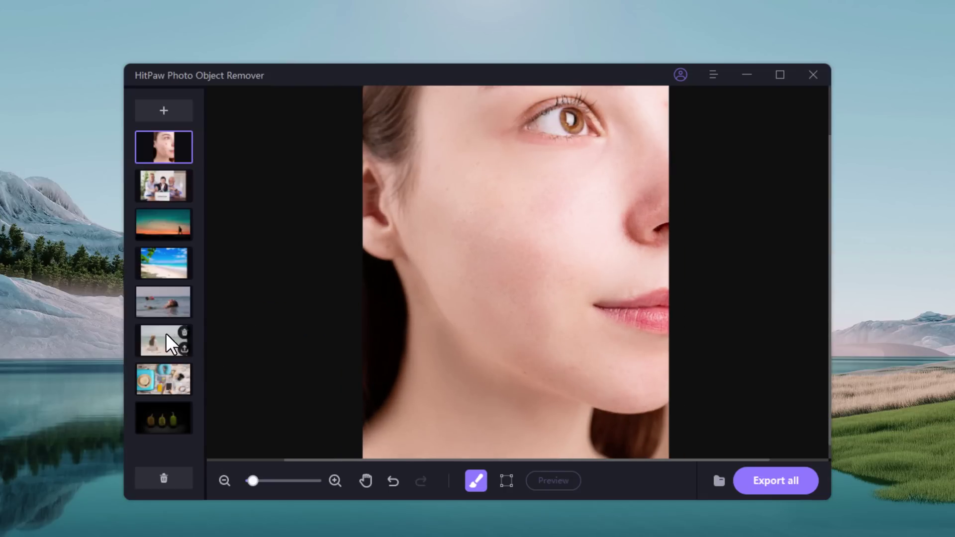
- Box the two distant swimmers in the floating-woman sea photo and erase them
click(161, 306)
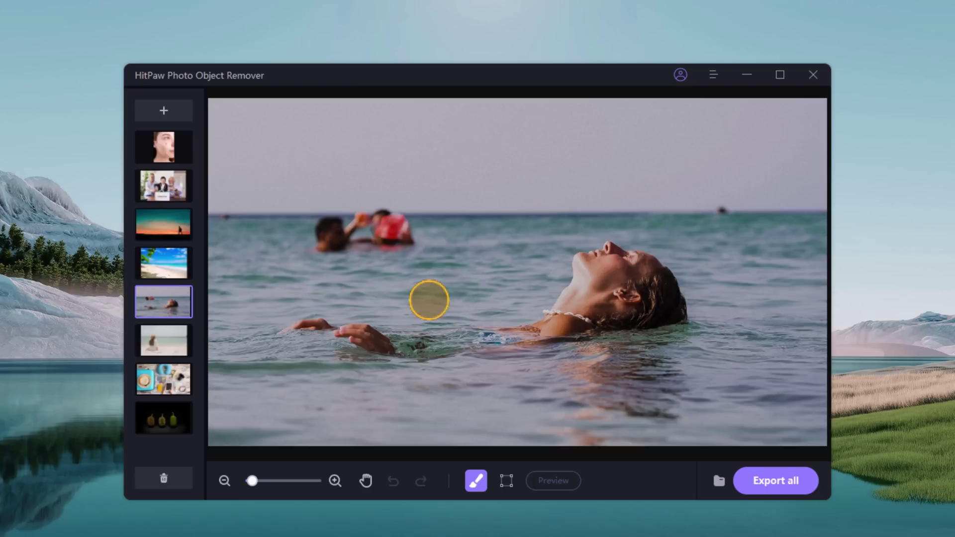
click(506, 481)
drag(313, 216, 417, 252)
mouse_move(388, 218)
mouse_down()
mouse_move(383, 207)
mouse_move(389, 217)
mouse_up()
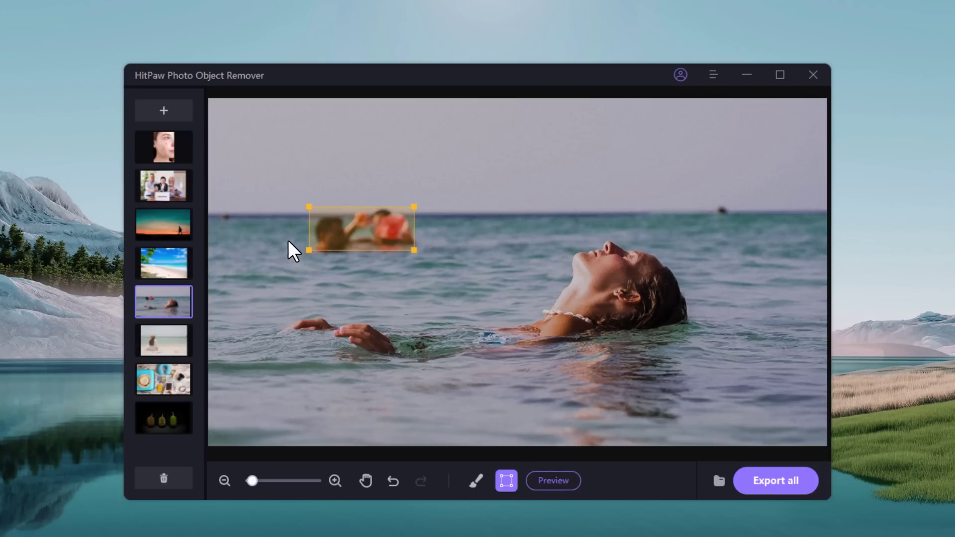
click(237, 212)
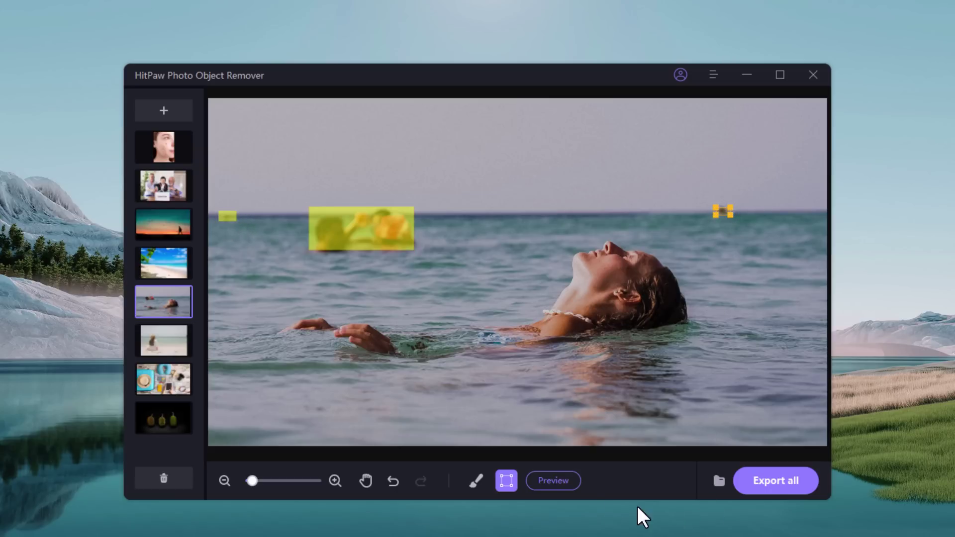
click(553, 481)
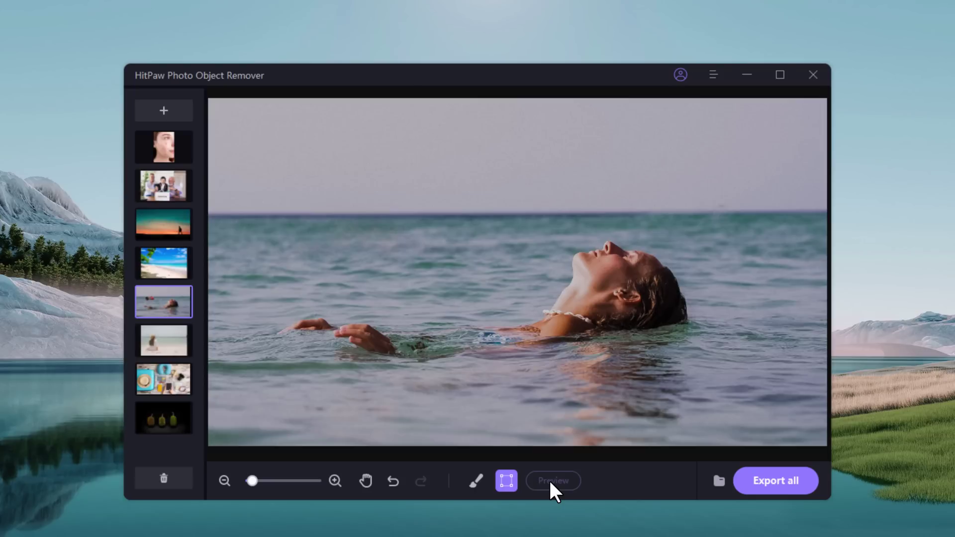
- In the woman-on-beach photo, brush over the sticks and debris scattered across the sand
click(171, 343)
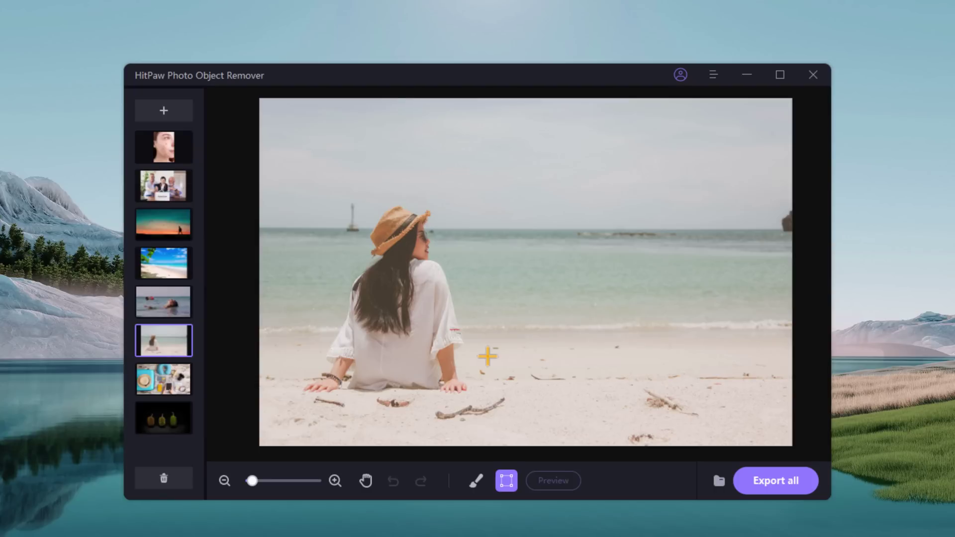
click(476, 480)
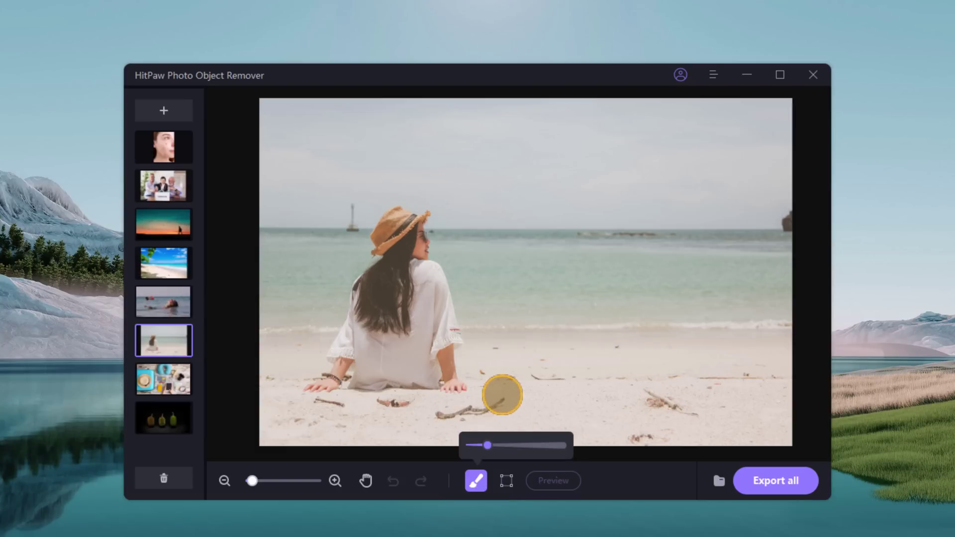
mouse_move(502, 394)
mouse_down()
mouse_move(438, 412)
mouse_move(318, 404)
mouse_up()
drag(642, 390, 688, 407)
drag(656, 436, 631, 437)
drag(536, 378, 567, 378)
drag(706, 377, 786, 376)
mouse_move(734, 408)
mouse_down()
mouse_move(714, 409)
mouse_move(706, 390)
mouse_move(670, 374)
mouse_move(637, 376)
mouse_up()
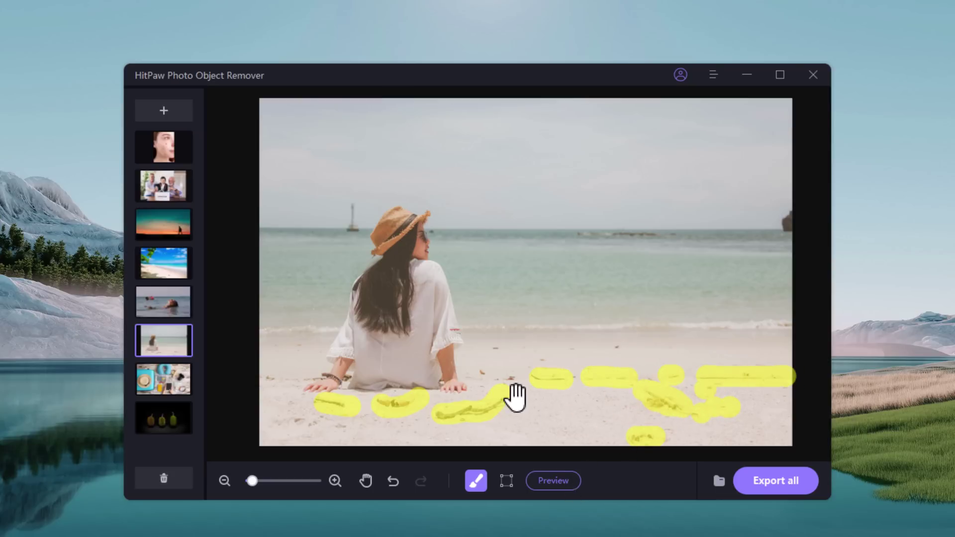
drag(513, 383, 484, 371)
- Mark the remaining sand specks, erase the debris, then start marking birds in the sunset photo
click(495, 351)
click(545, 360)
click(613, 343)
click(573, 347)
click(267, 380)
click(299, 343)
drag(294, 421, 326, 405)
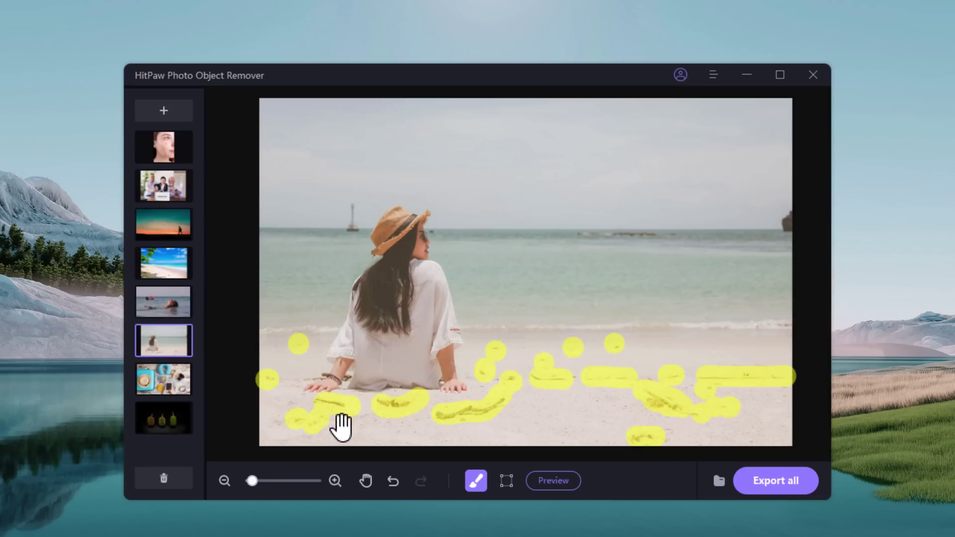
click(547, 477)
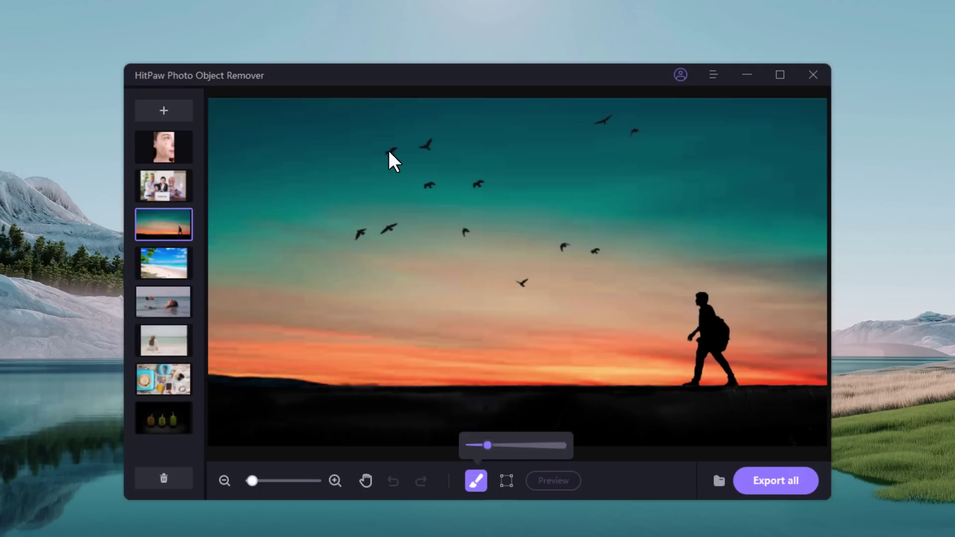
click(388, 152)
click(427, 143)
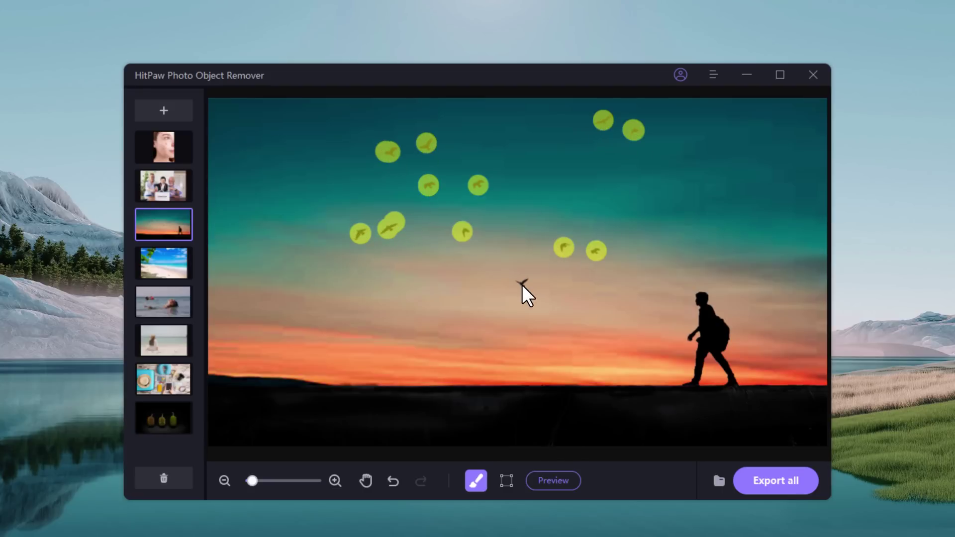
- Erase the marked birds from the sky above the sunset hiker
click(555, 481)
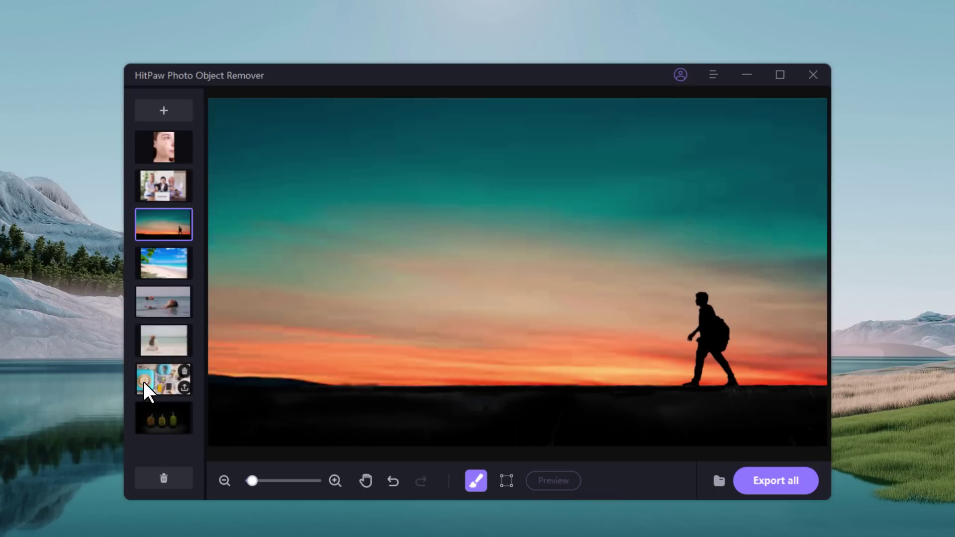
- Brush over the camera, heart sunglasses, earbuds and pen on the travel flat-lay and erase them
click(150, 382)
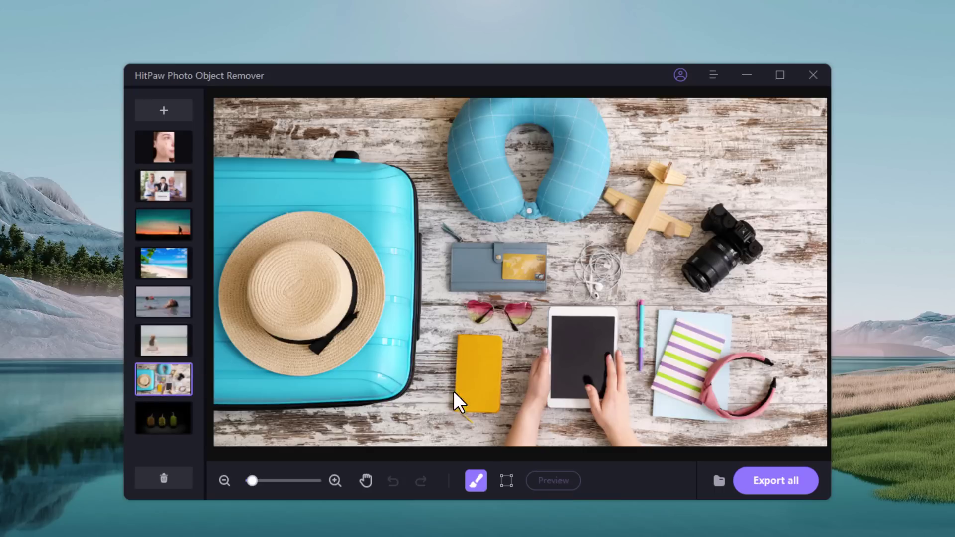
click(507, 481)
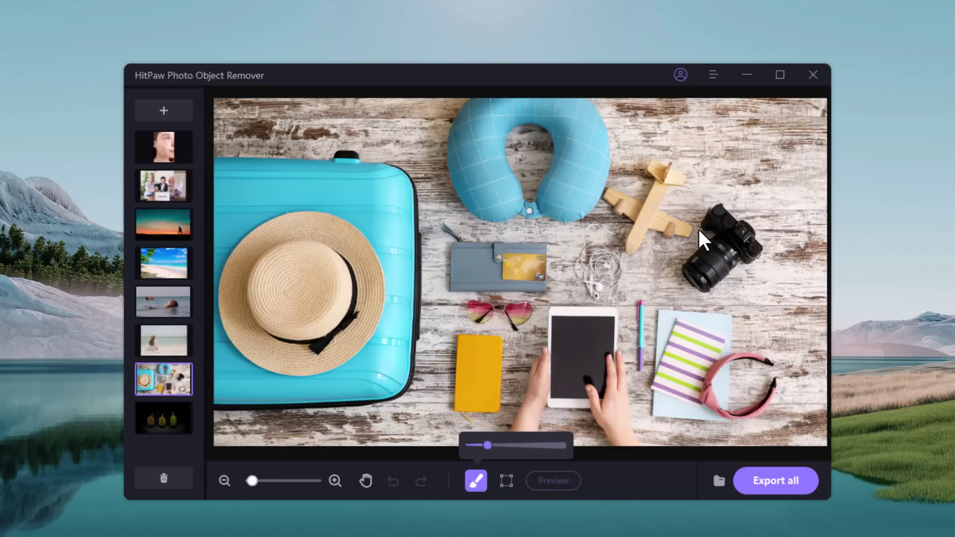
drag(684, 251, 702, 278)
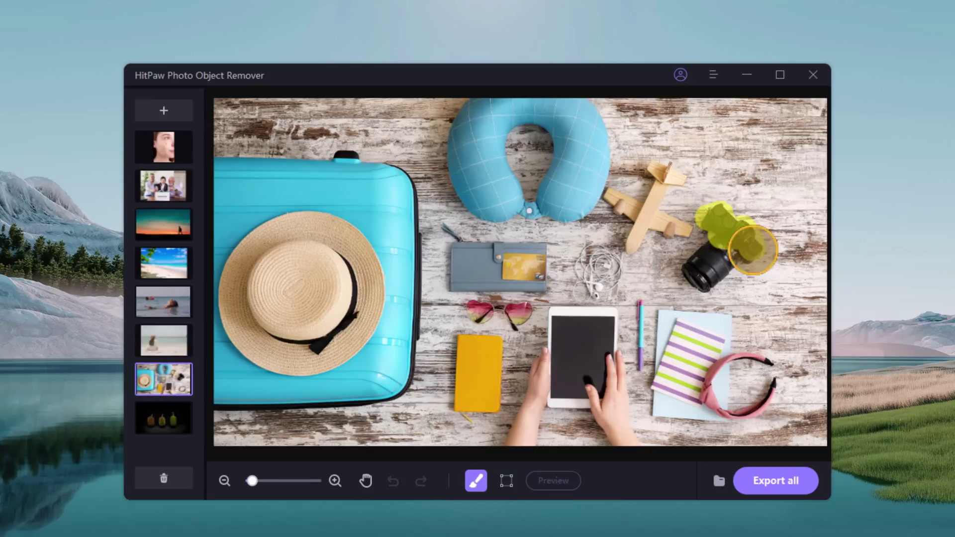
drag(542, 306, 477, 314)
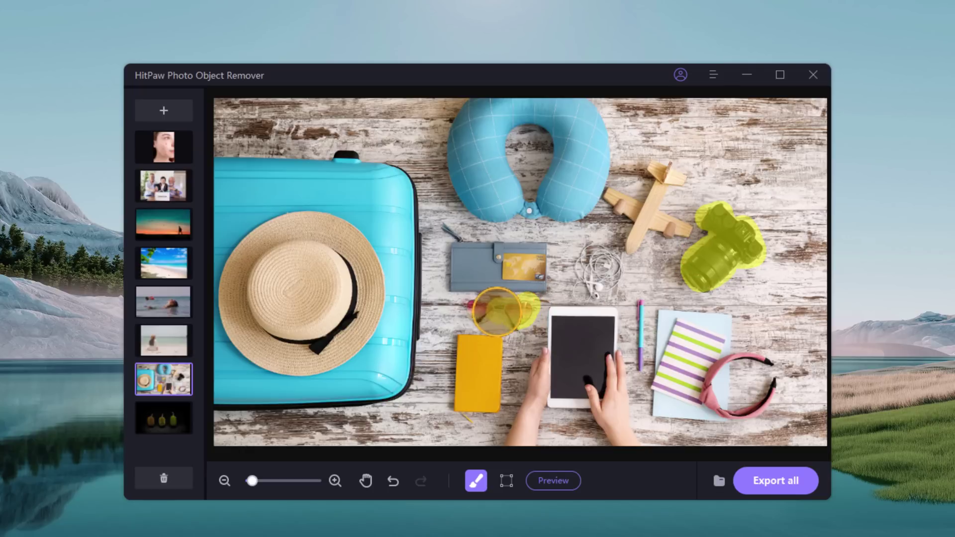
drag(611, 252, 587, 264)
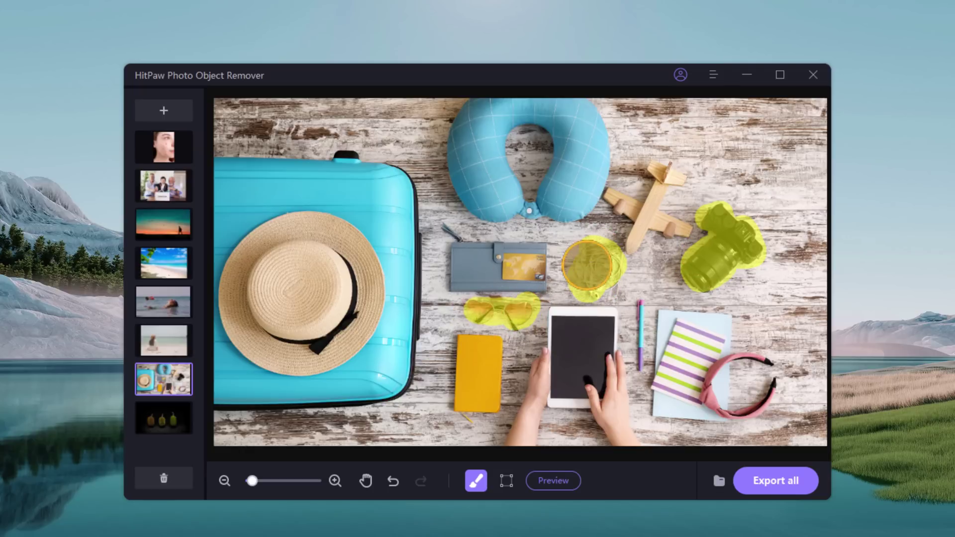
drag(640, 301, 642, 365)
click(557, 481)
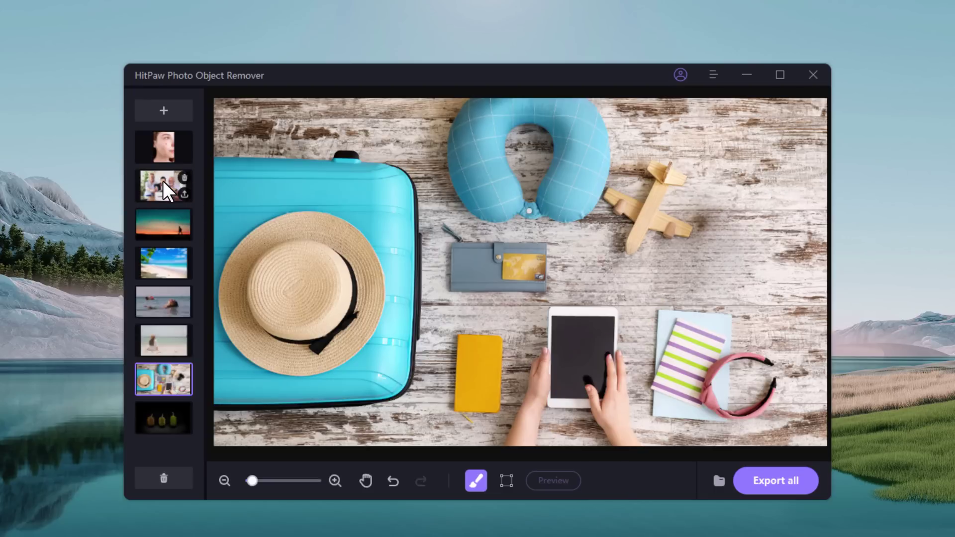
- Box the DONATION lettering on the family photo's donation box and erase it
click(163, 182)
click(503, 483)
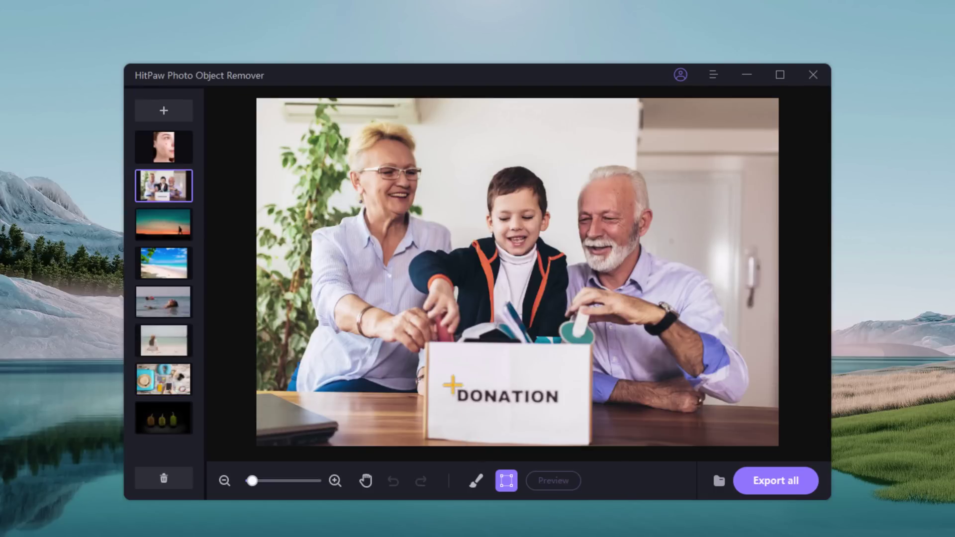
drag(451, 387, 559, 409)
click(560, 480)
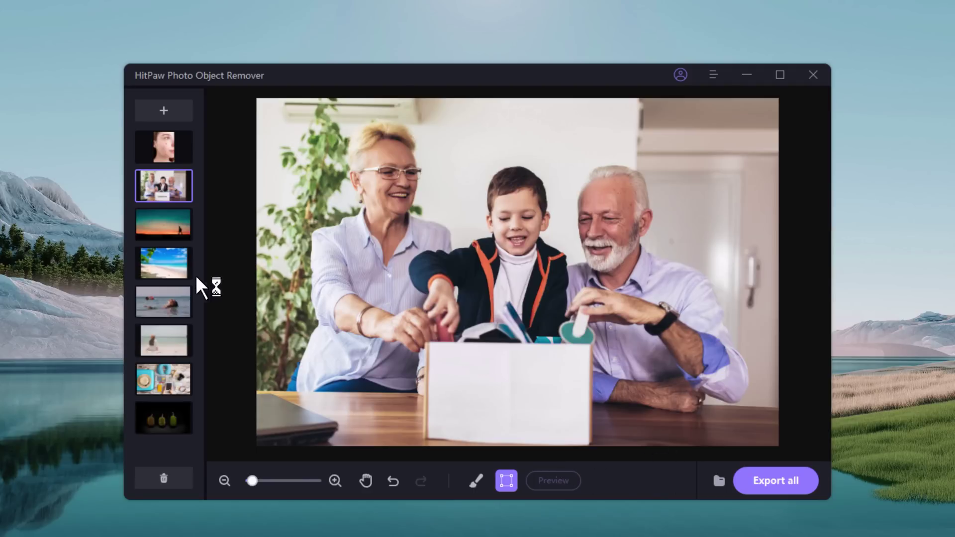
- Mark the debris scattered on the tropical beach sand and erase it
click(174, 272)
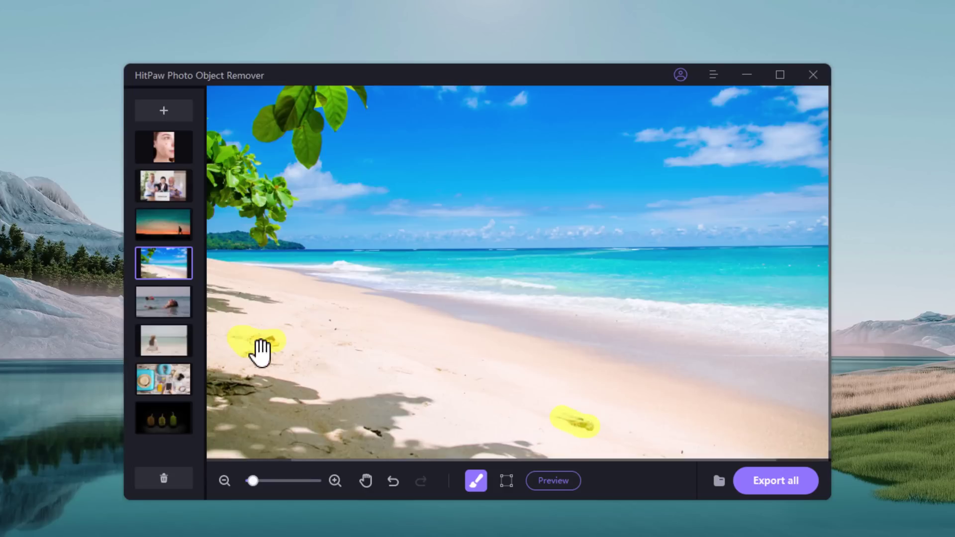
click(261, 364)
click(441, 371)
click(348, 351)
click(285, 324)
drag(365, 420, 391, 438)
drag(331, 445, 294, 433)
click(533, 480)
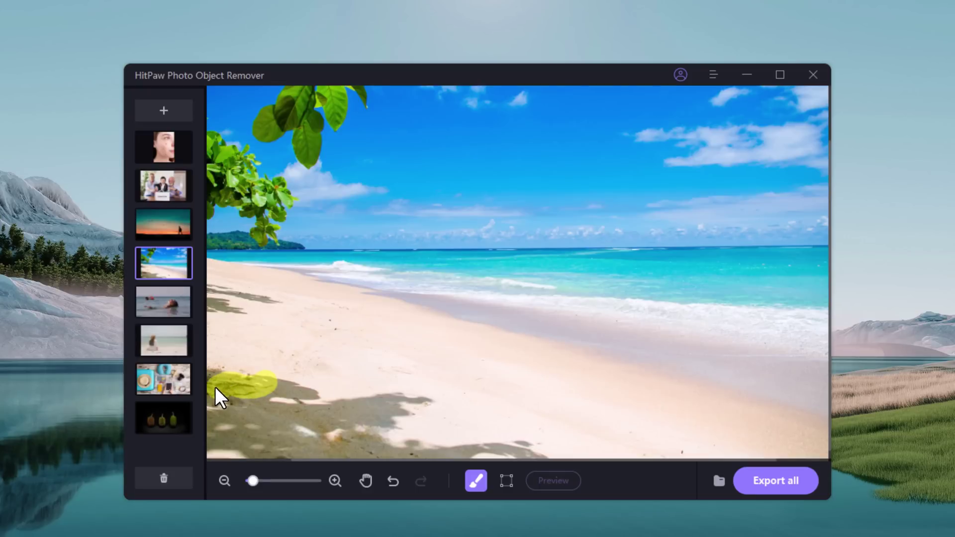
- Erase the leftover debris in the shaded sand
click(226, 405)
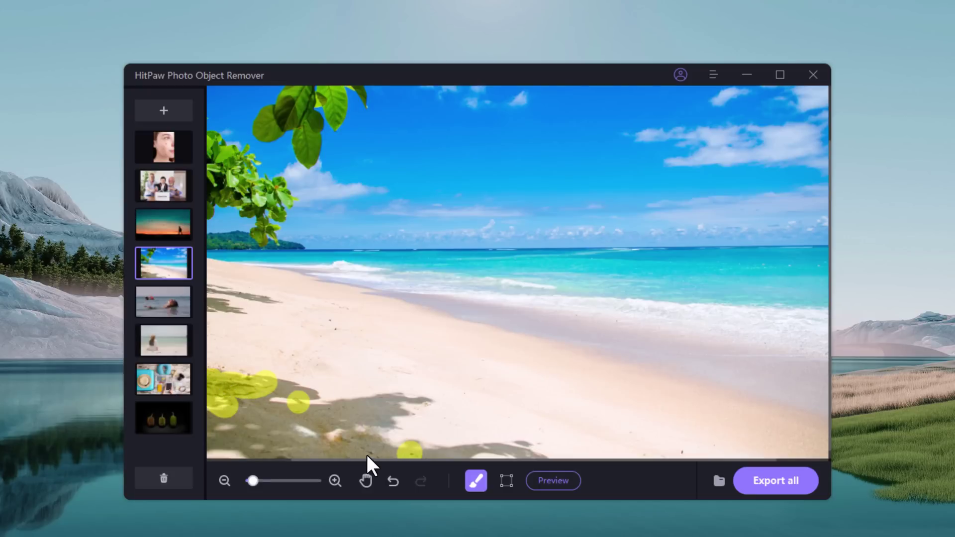
click(547, 481)
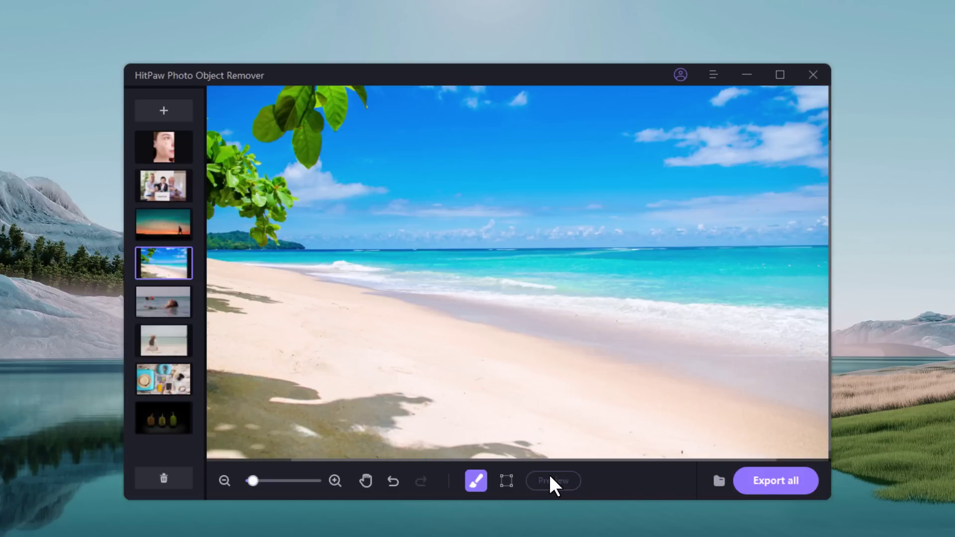
click(168, 141)
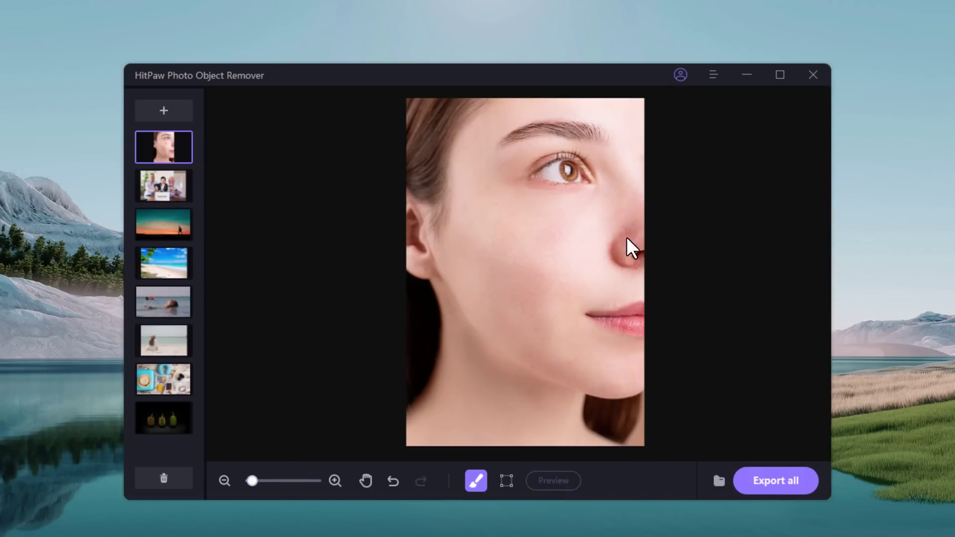
- Export all cleaned photos, then review them in the photo viewer
click(790, 481)
click(542, 333)
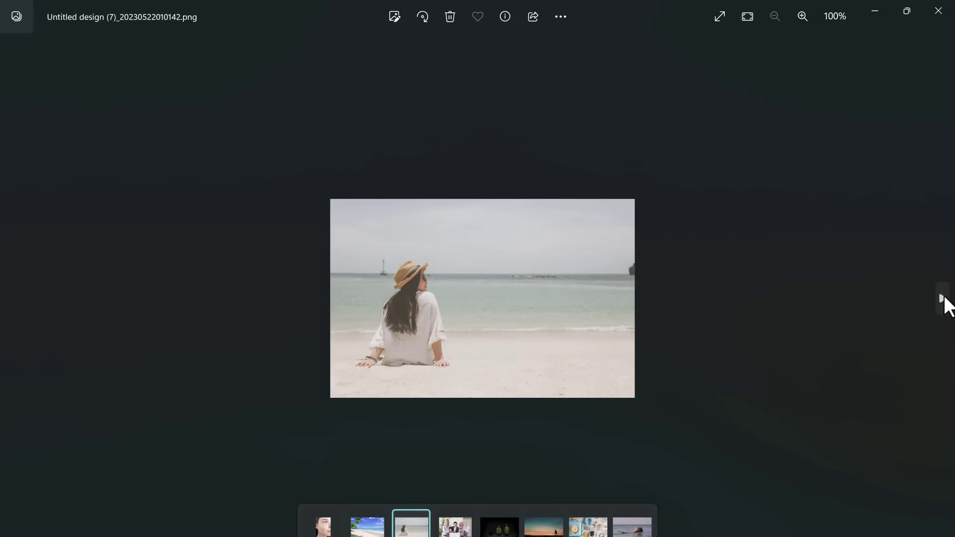
click(945, 299)
click(945, 300)
scroll(869, 311, up, 2)
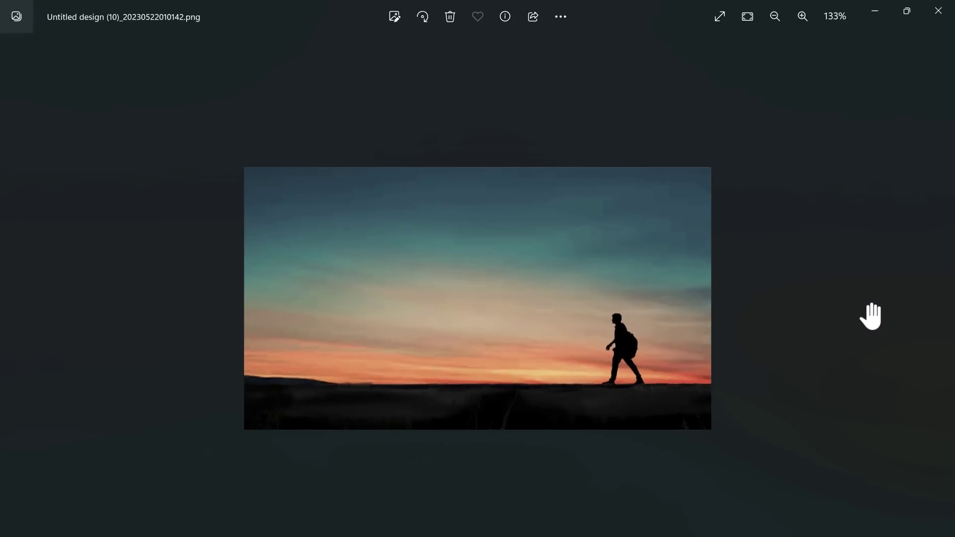
click(938, 10)
click(925, 10)
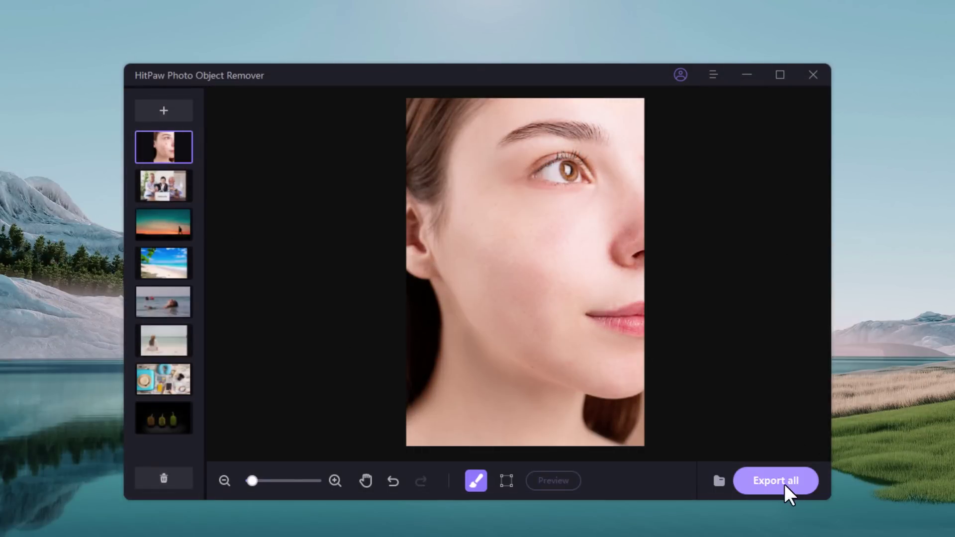
click(720, 480)
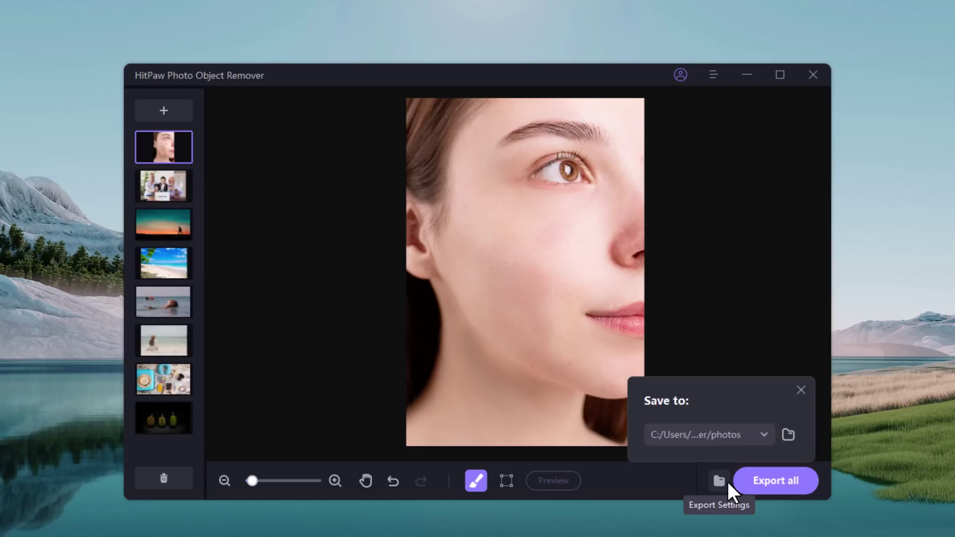
click(802, 390)
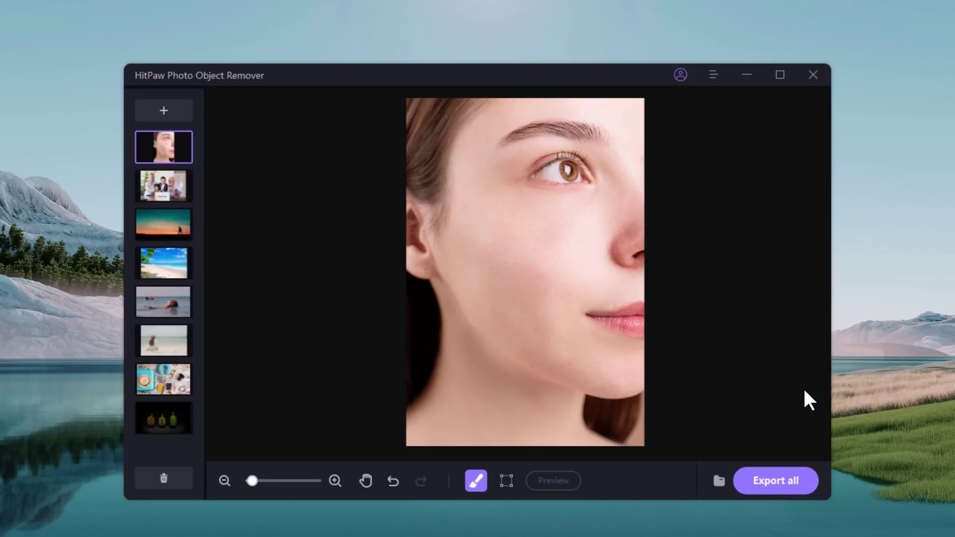